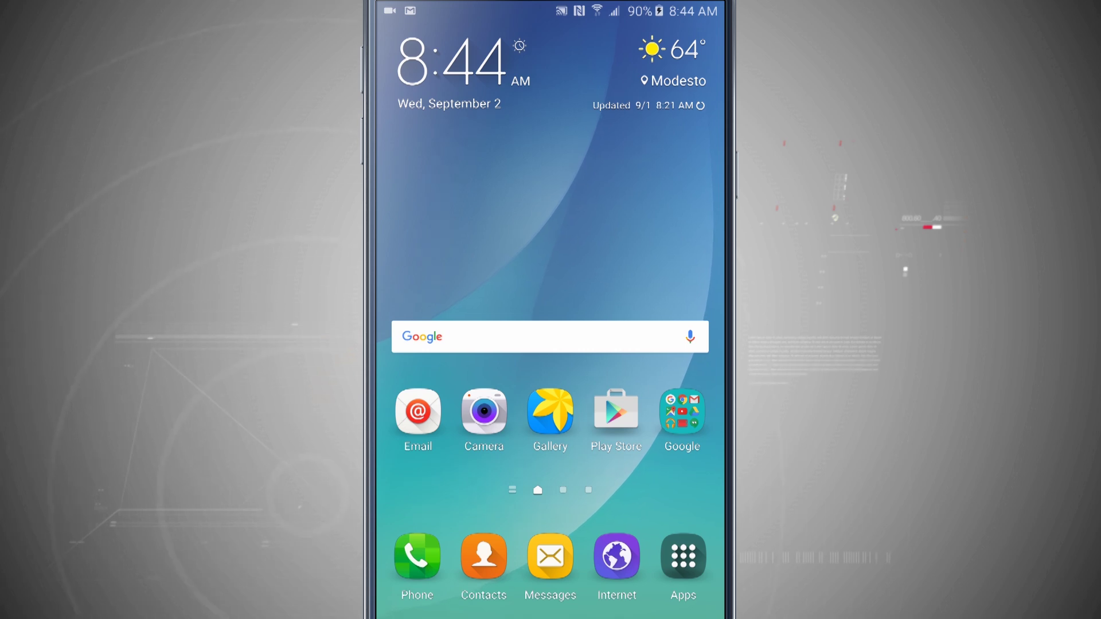
- Open the app drawer and launch S Voice so it is listening for commands
{"action": "left_click", "coordinate": [683, 556]}
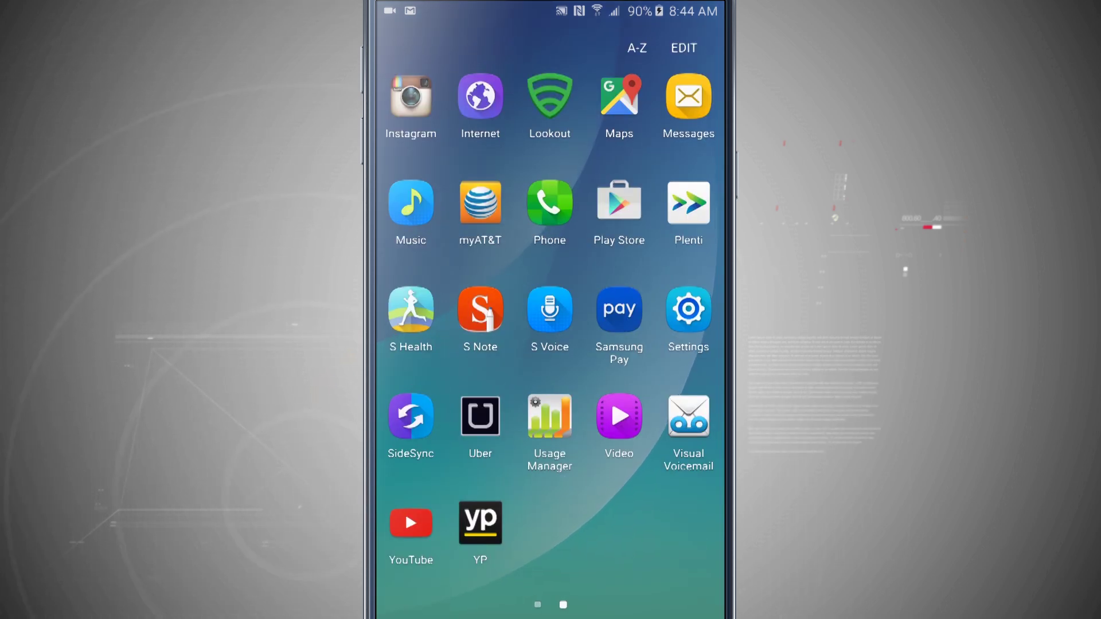
{"action": "left_click", "coordinate": [550, 310]}
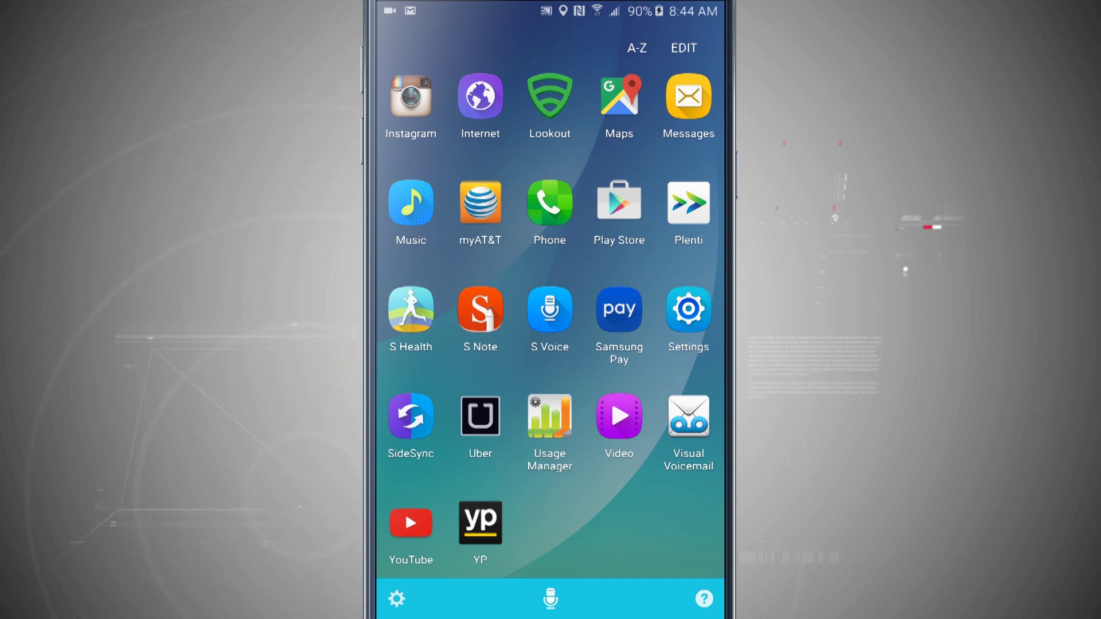
{"action": "left_click", "coordinate": [705, 598]}
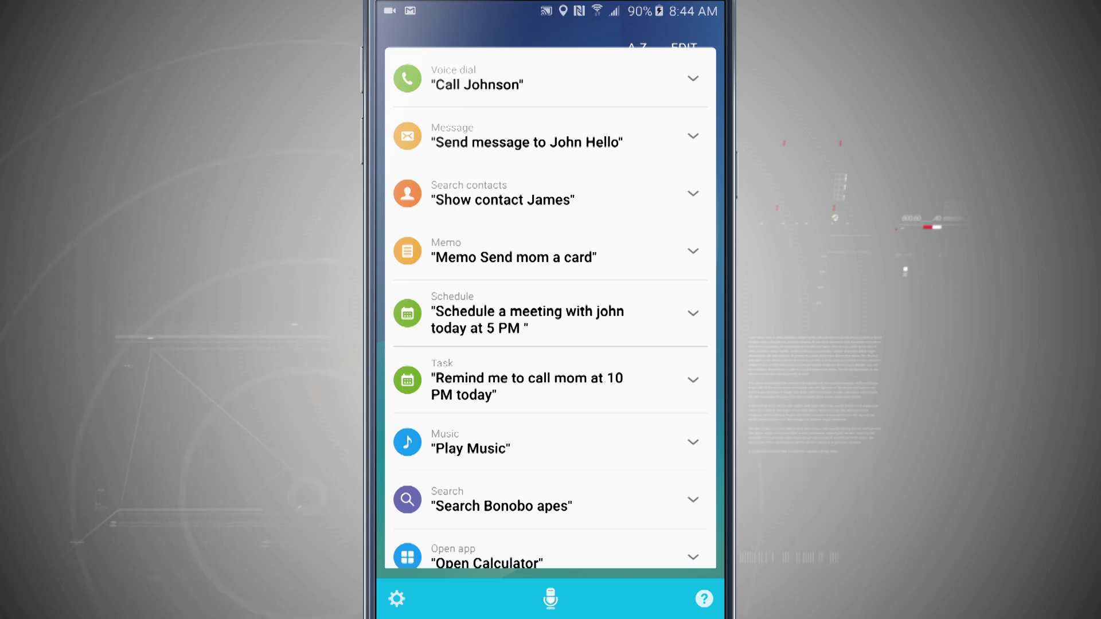
{"action": "left_click_drag", "start_coordinate": [542, 471], "coordinate": [582, 313]}
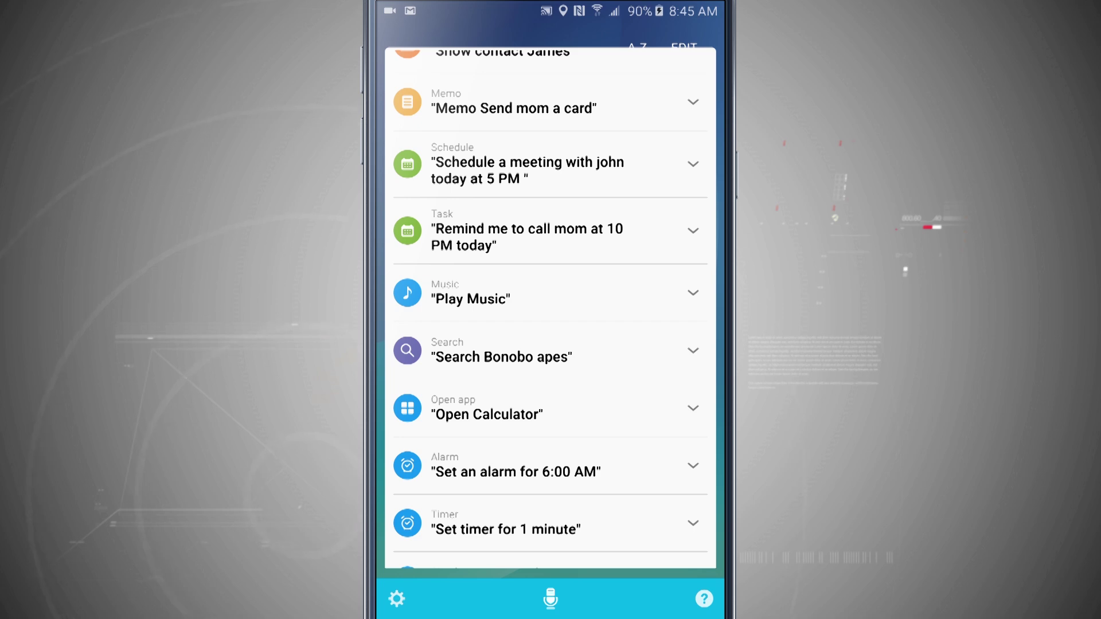
{"action": "left_click_drag", "start_coordinate": [554, 462], "coordinate": [620, 273]}
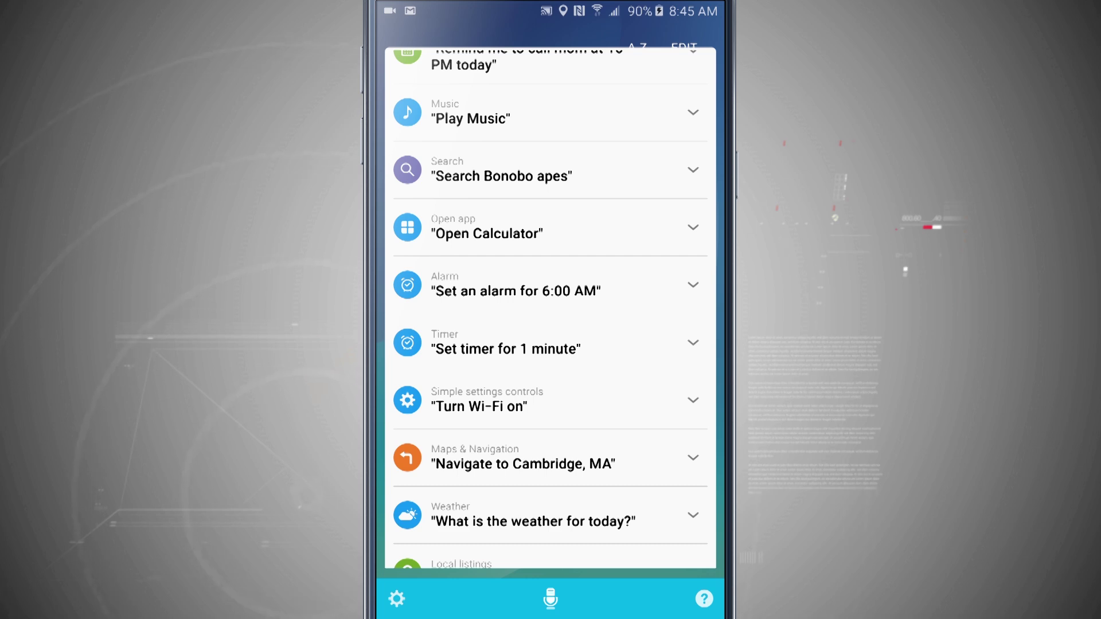
{"action": "left_click_drag", "start_coordinate": [594, 390], "coordinate": [613, 308]}
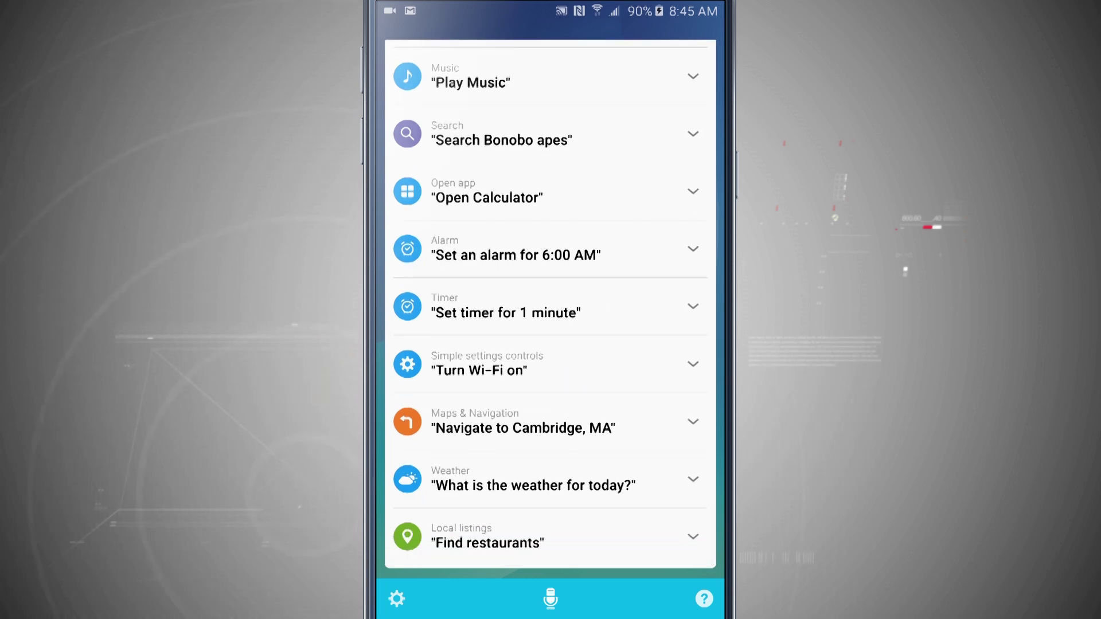
{"action": "scroll", "coordinate": [551, 304], "scroll_direction": "up", "scroll_amount": 6}
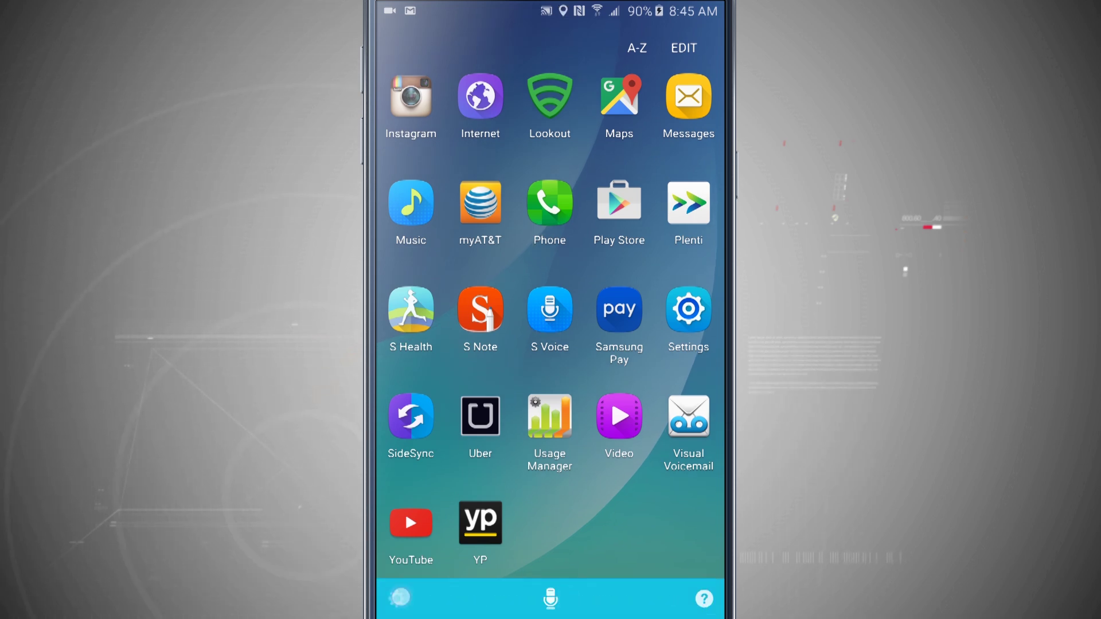
{"action": "left_click", "coordinate": [396, 598]}
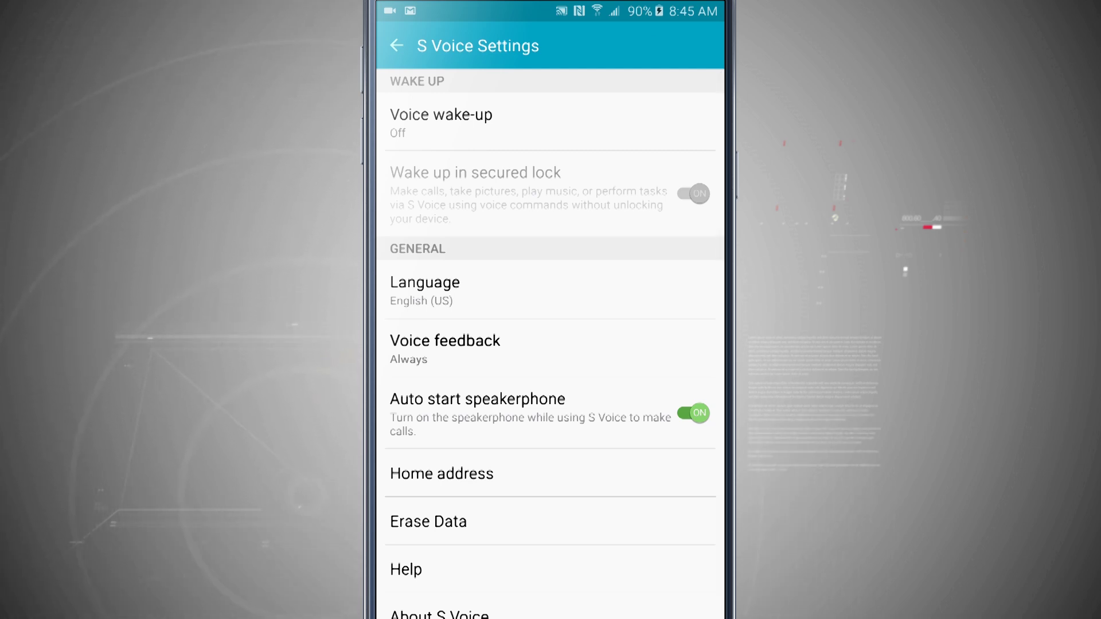
- In S Voice settings, keep Voice feedback on Always and switch Voice wake-up On
{"action": "left_click", "coordinate": [521, 449]}
{"action": "left_click_drag", "start_coordinate": [521, 449], "coordinate": [572, 349]}
{"action": "left_click", "coordinate": [563, 336]}
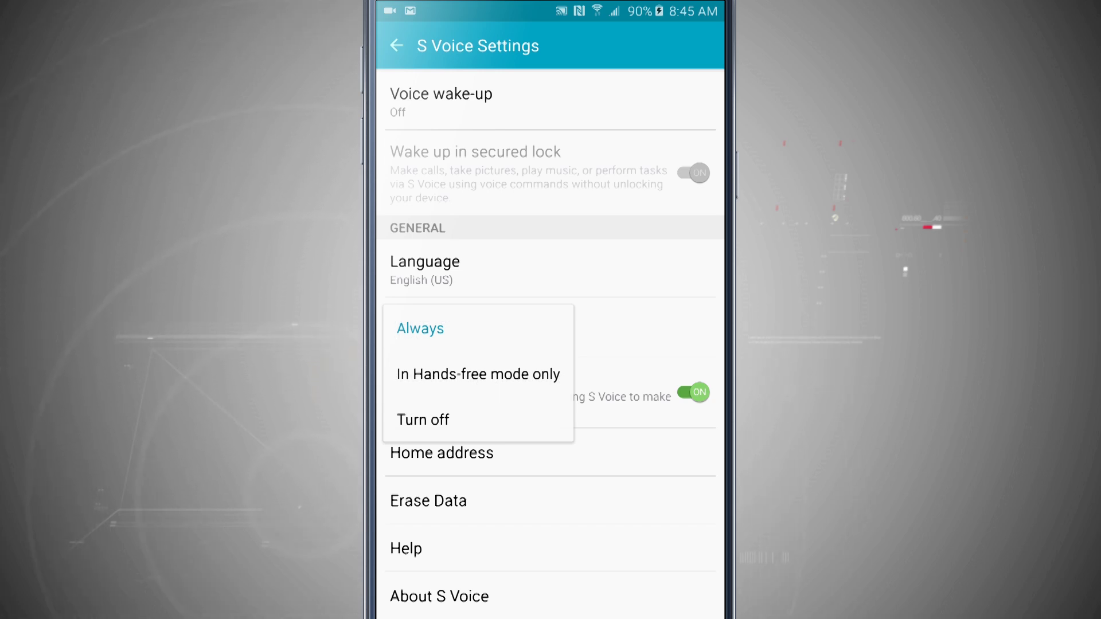
{"action": "left_click", "coordinate": [643, 334]}
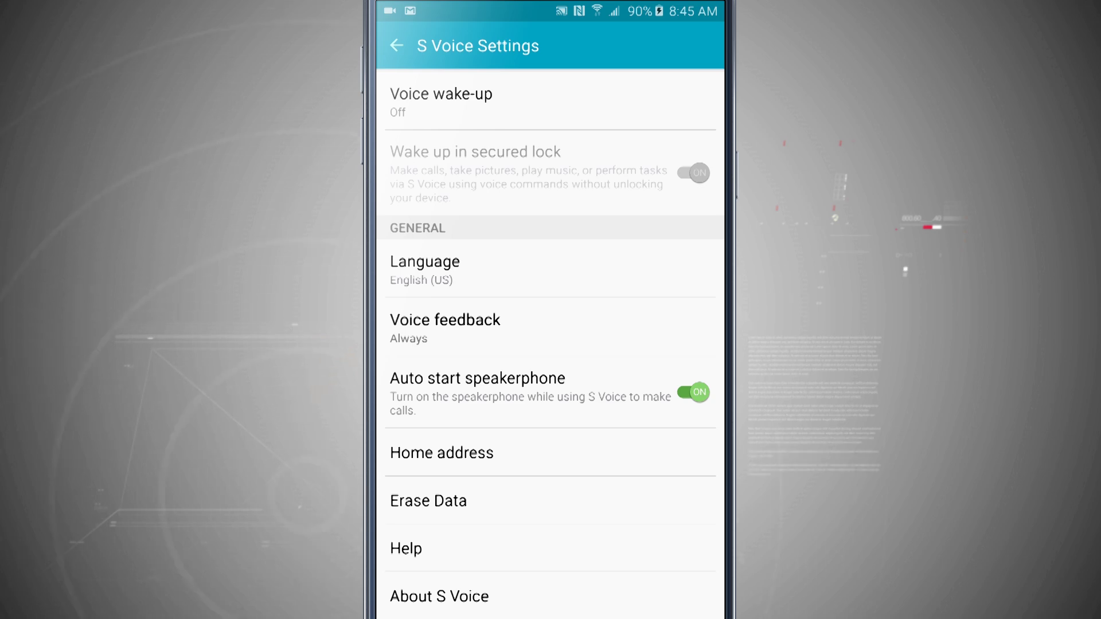
{"action": "left_click", "coordinate": [558, 100]}
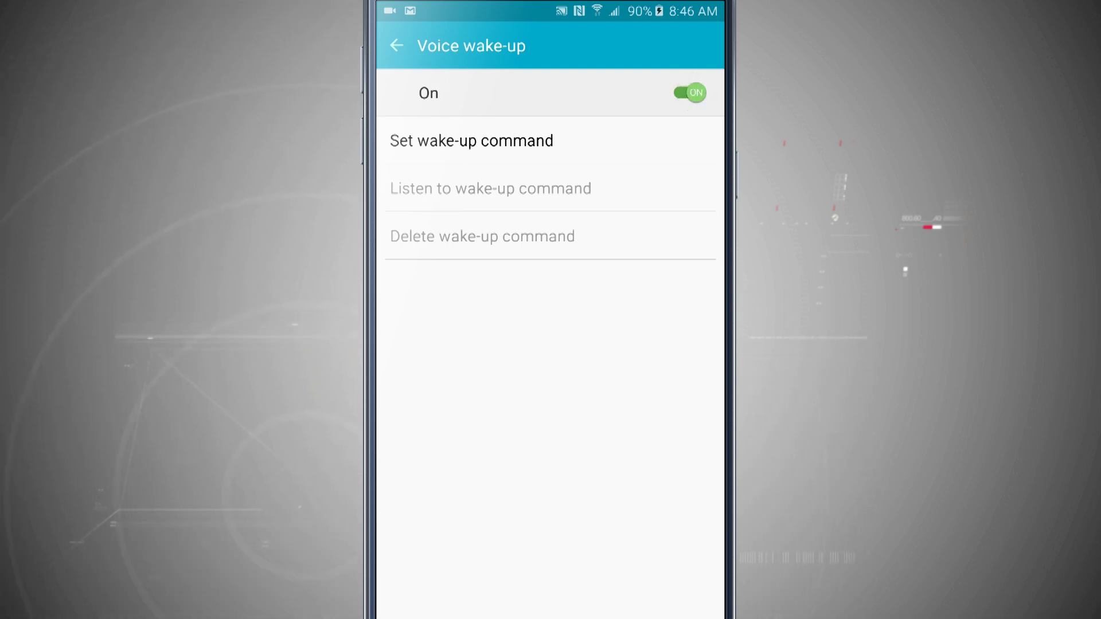
- Open Set wake-up command, showing instructions to say a 3–5 syllable phrase four times
{"action": "left_click", "coordinate": [587, 141]}
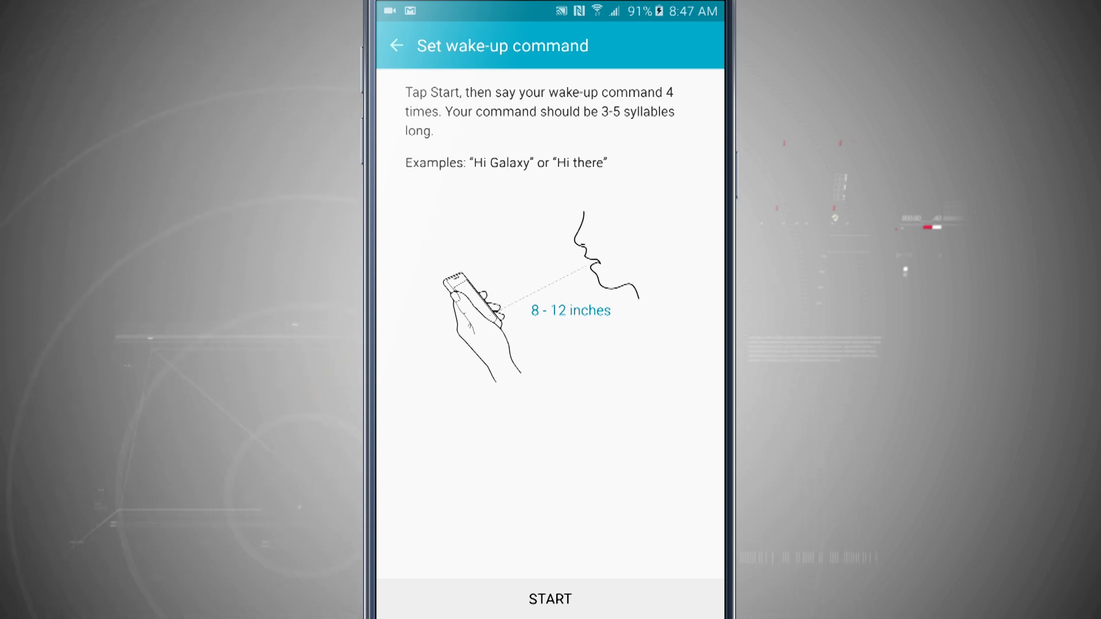
{"action": "left_click", "coordinate": [475, 396]}
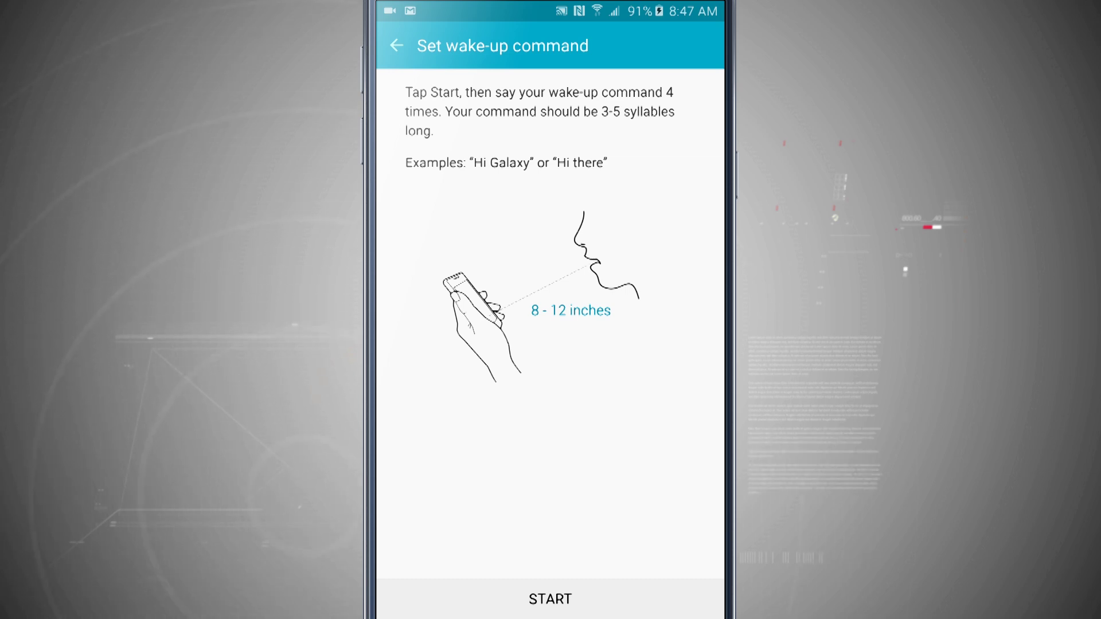
- Back out of the wake-up setup without recording, returning to the app drawer's second page
{"action": "left_click", "coordinate": [397, 46]}
{"action": "left_click", "coordinate": [397, 46]}
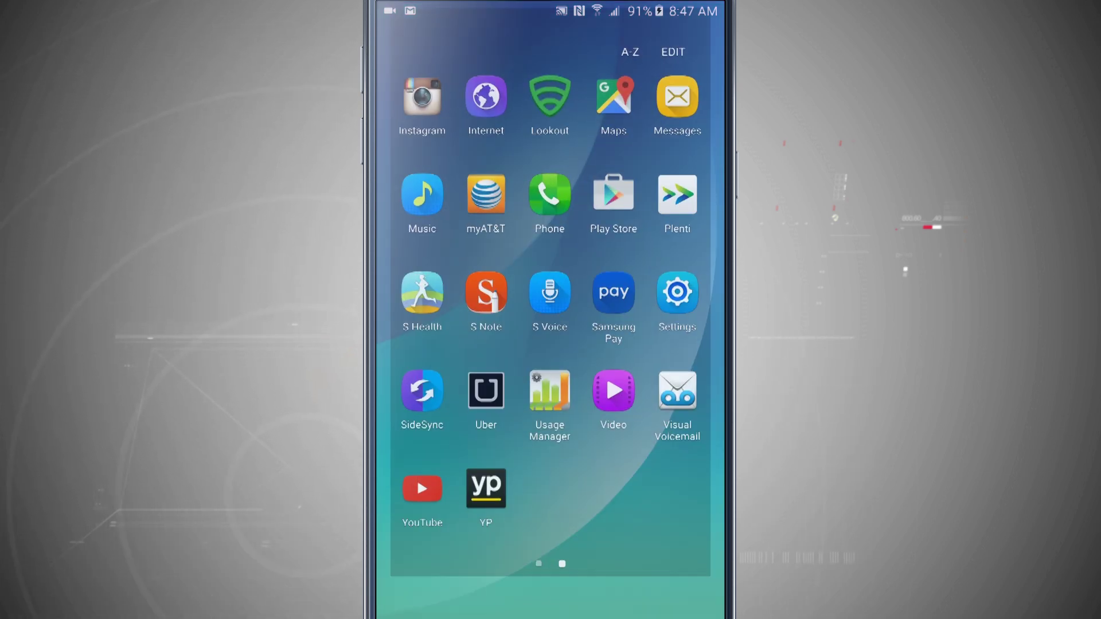
- Restart S Voice from the app drawer and show its example voice commands with the ? button
{"action": "left_click", "coordinate": [540, 319]}
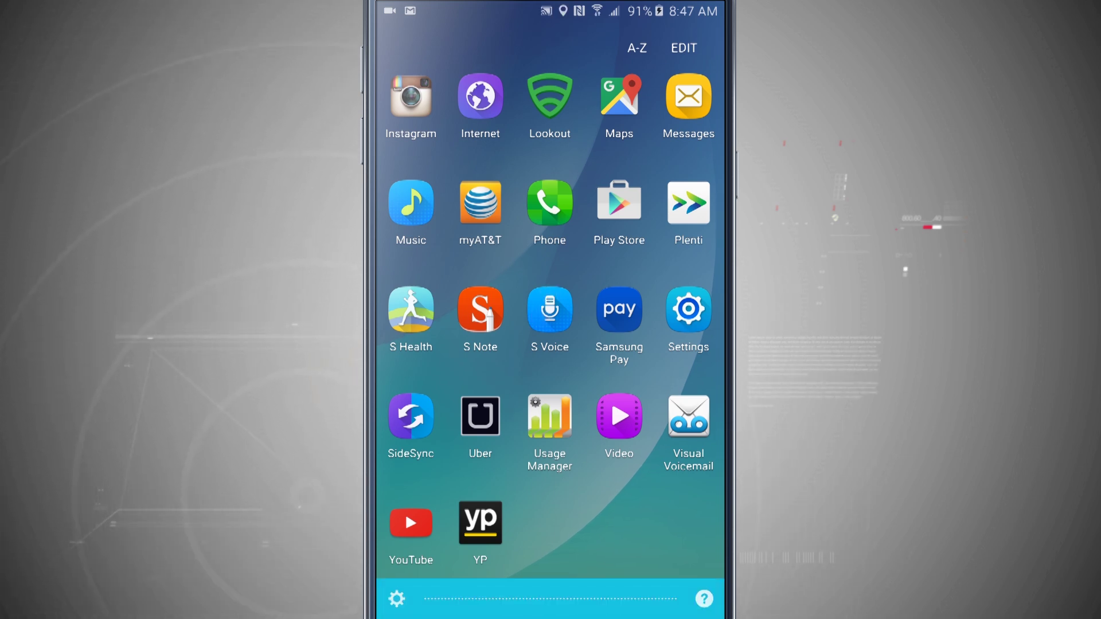
{"action": "left_click", "coordinate": [573, 529]}
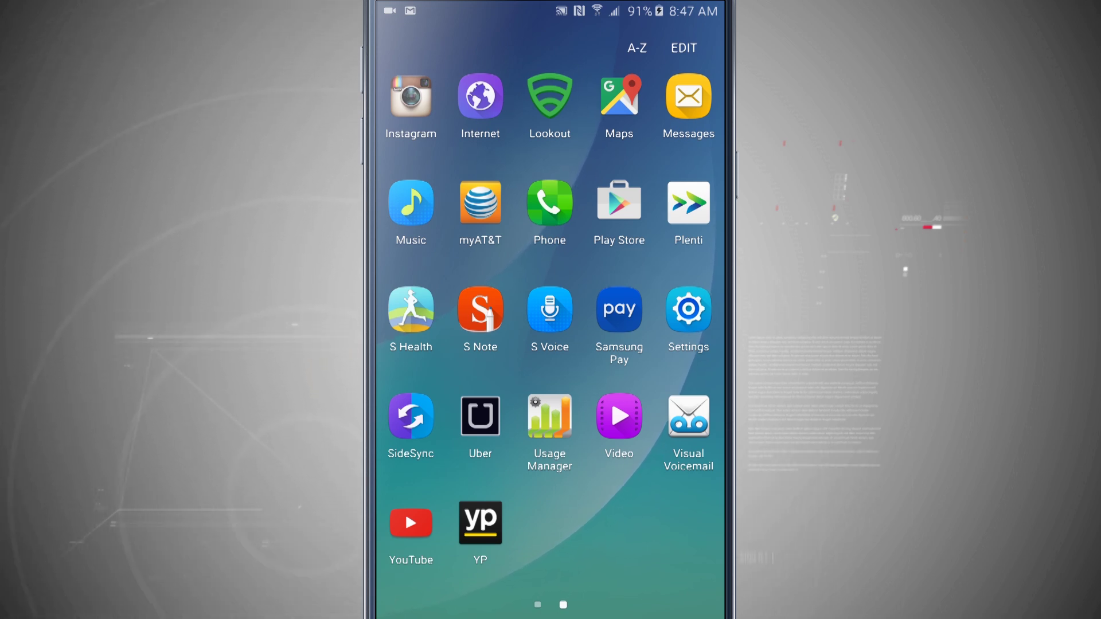
{"action": "left_click", "coordinate": [549, 310]}
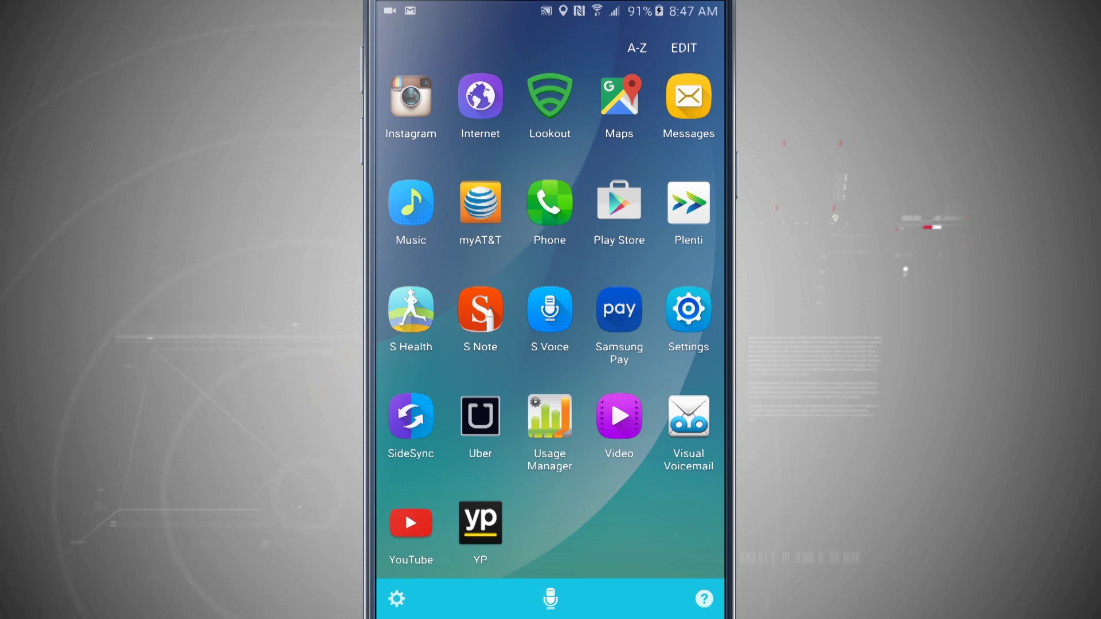
{"action": "left_click", "coordinate": [704, 599]}
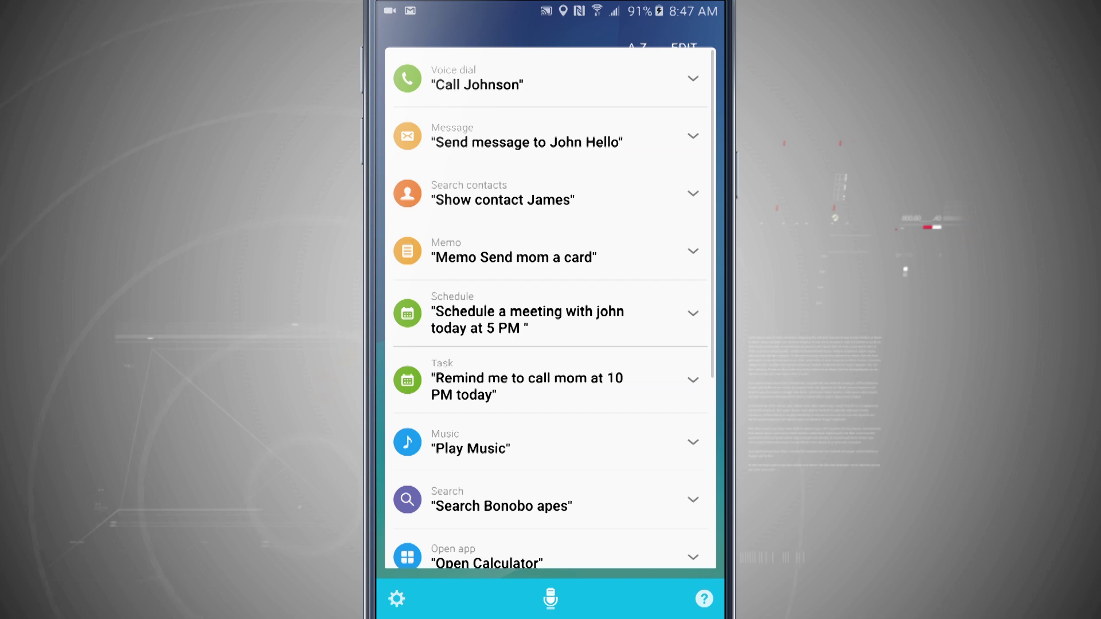